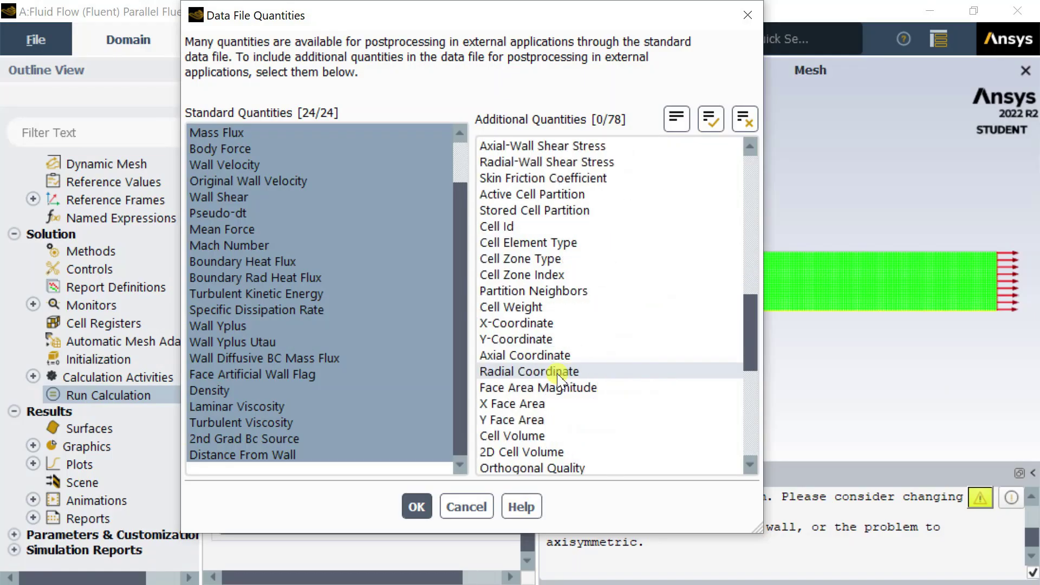
pyautogui.scroll(-4, 558, 385)
pyautogui.scroll(-4, 557, 379)
pyautogui.scroll(20, 558, 379)
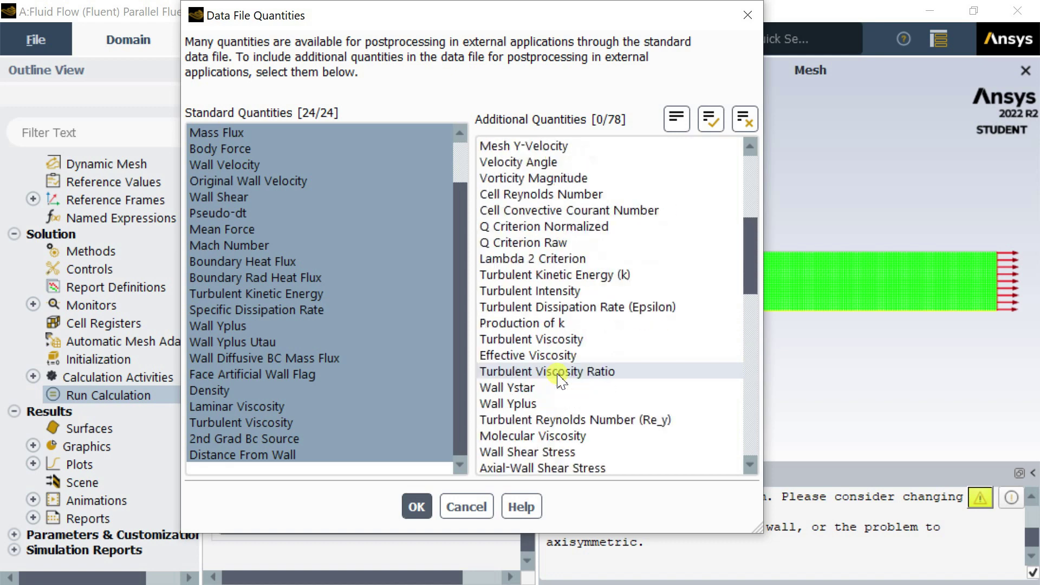
pyautogui.scroll(-1, 558, 379)
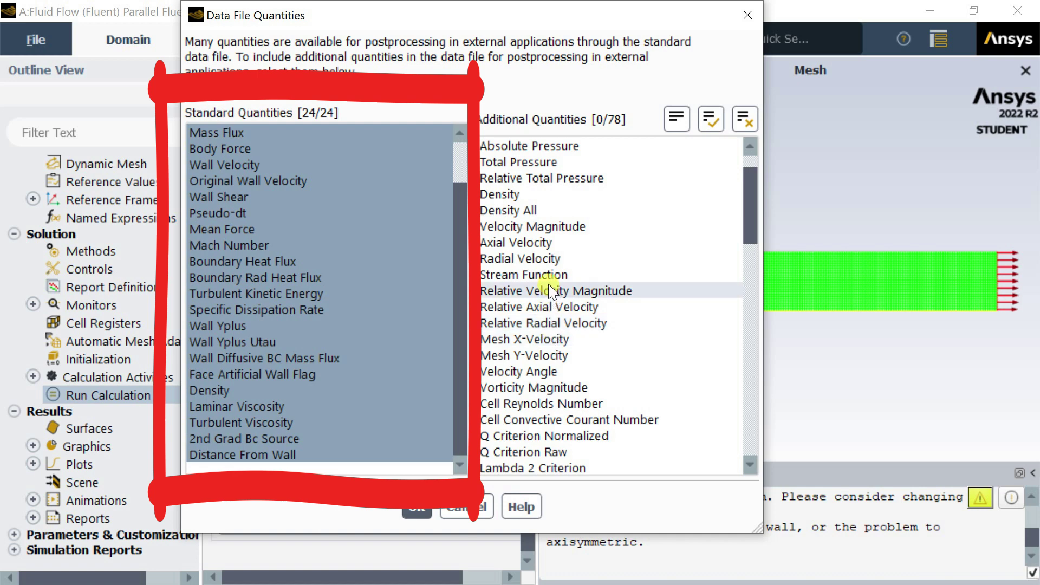
pyautogui.scroll(1, 551, 291)
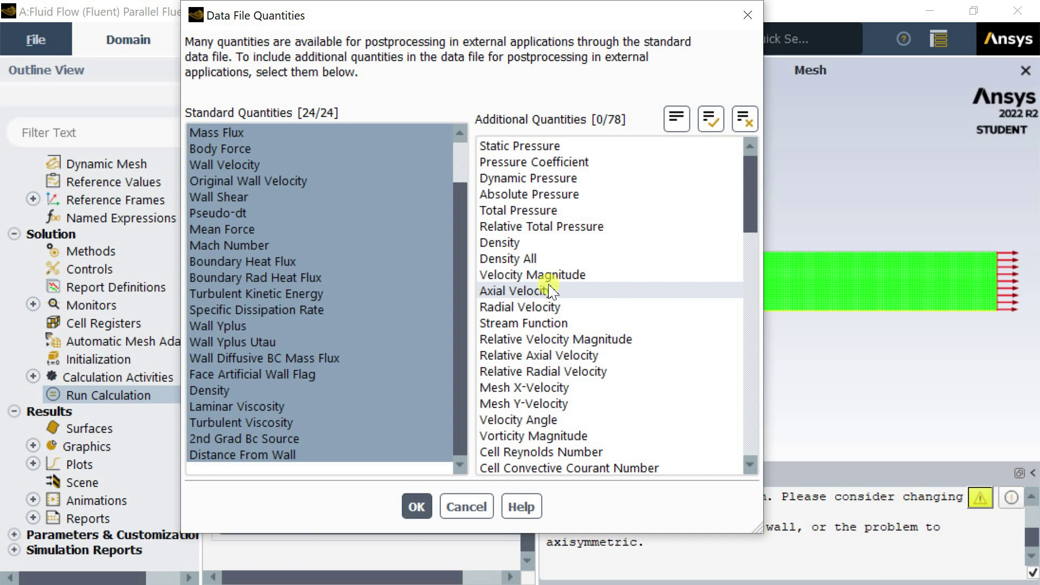
pyautogui.scroll(-2, 551, 290)
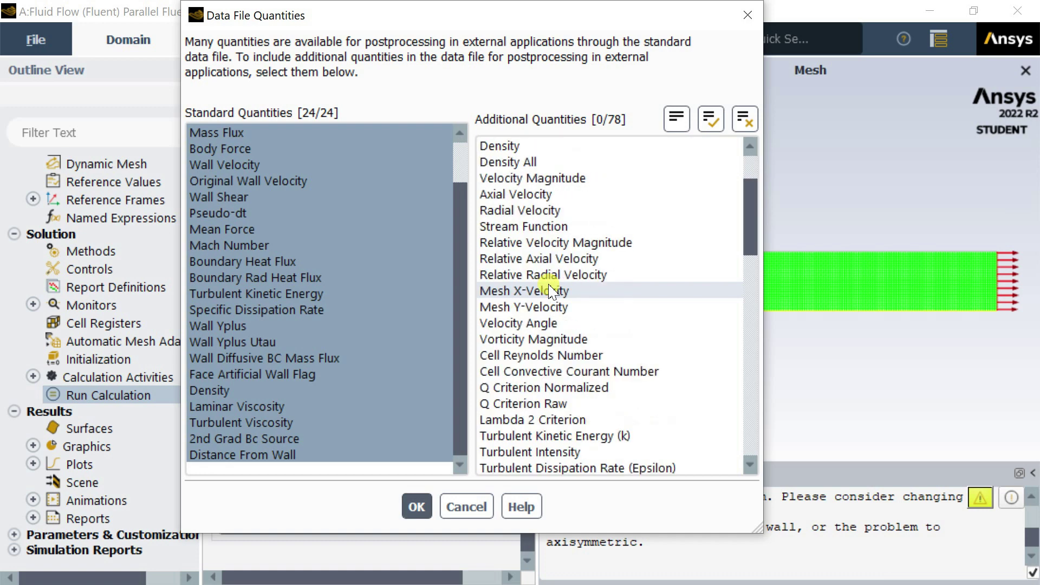
pyautogui.scroll(-1, 551, 291)
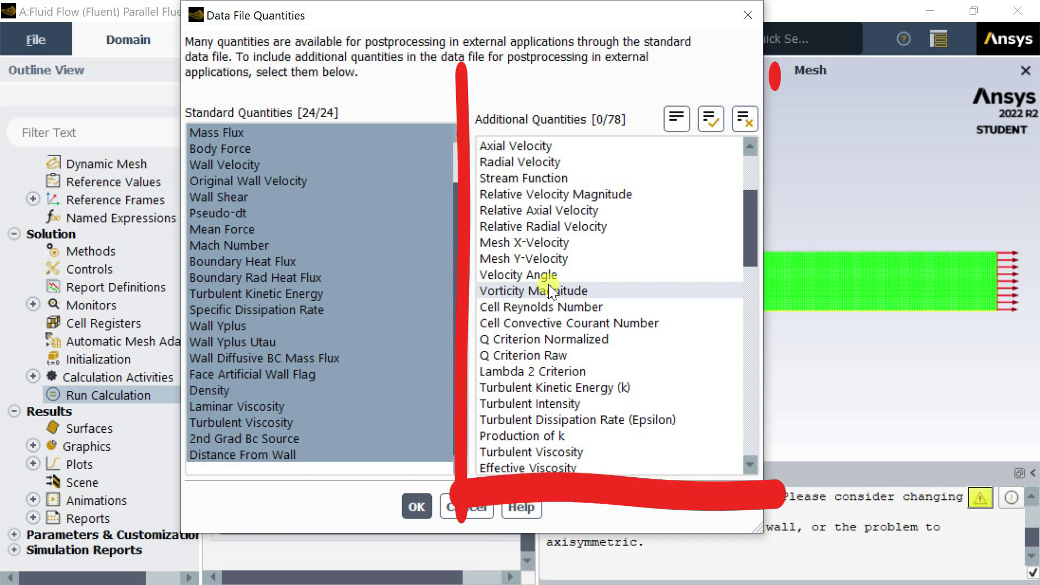
pyautogui.scroll(-2, 552, 290)
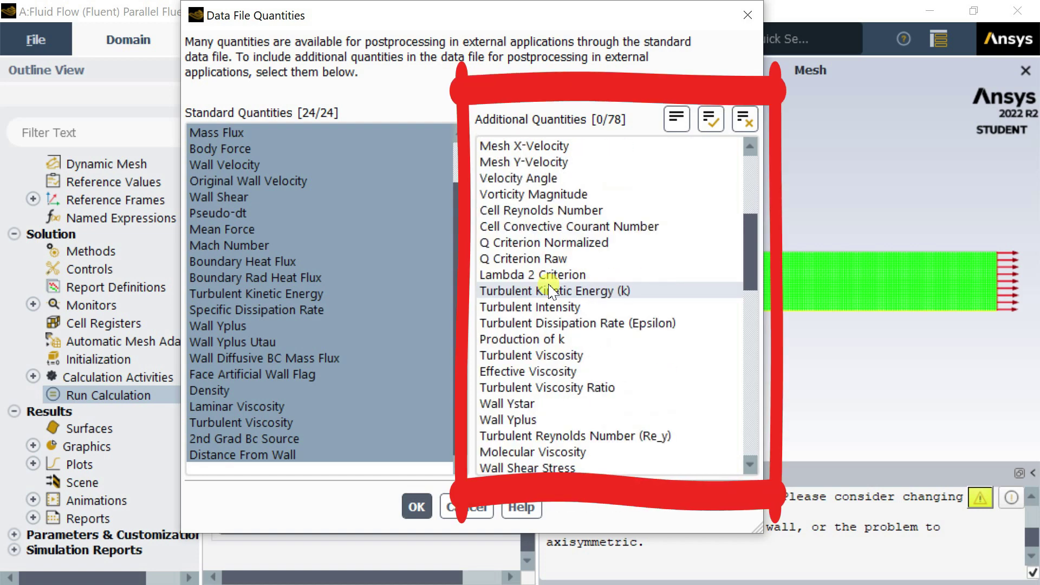
pyautogui.scroll(-2, 551, 291)
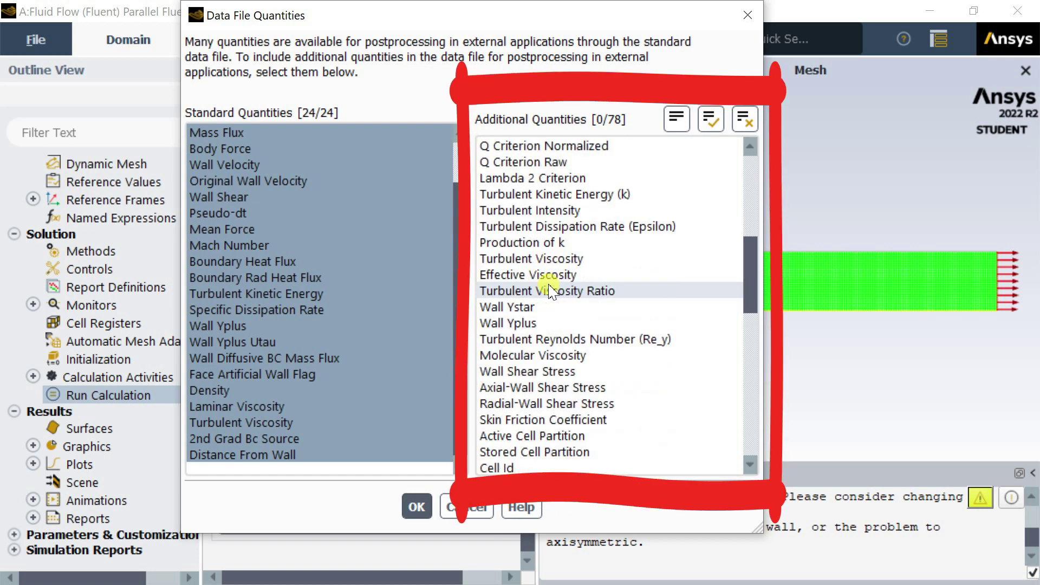
pyautogui.scroll(-3, 551, 291)
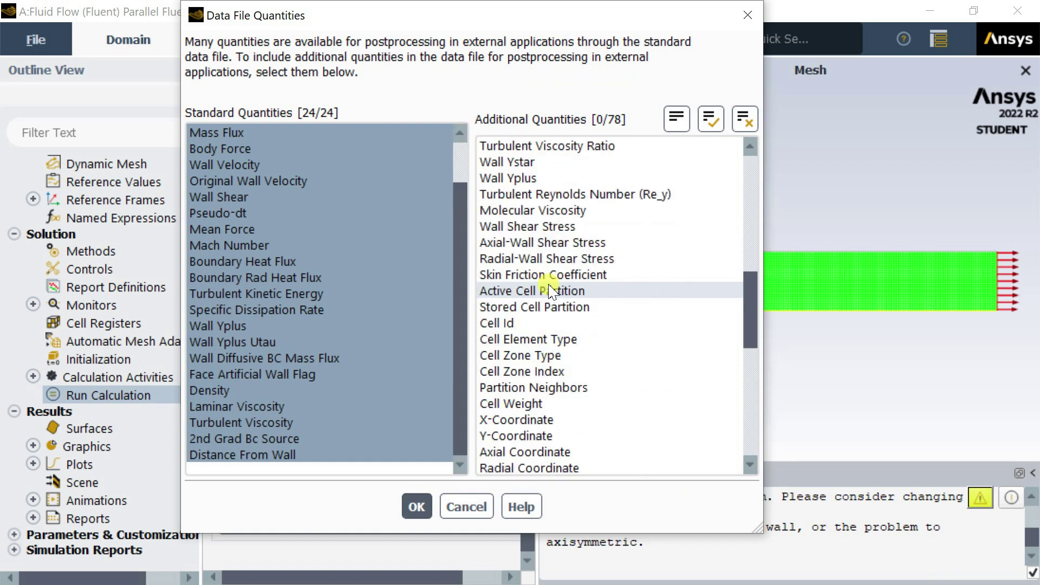
pyautogui.scroll(-3, 552, 290)
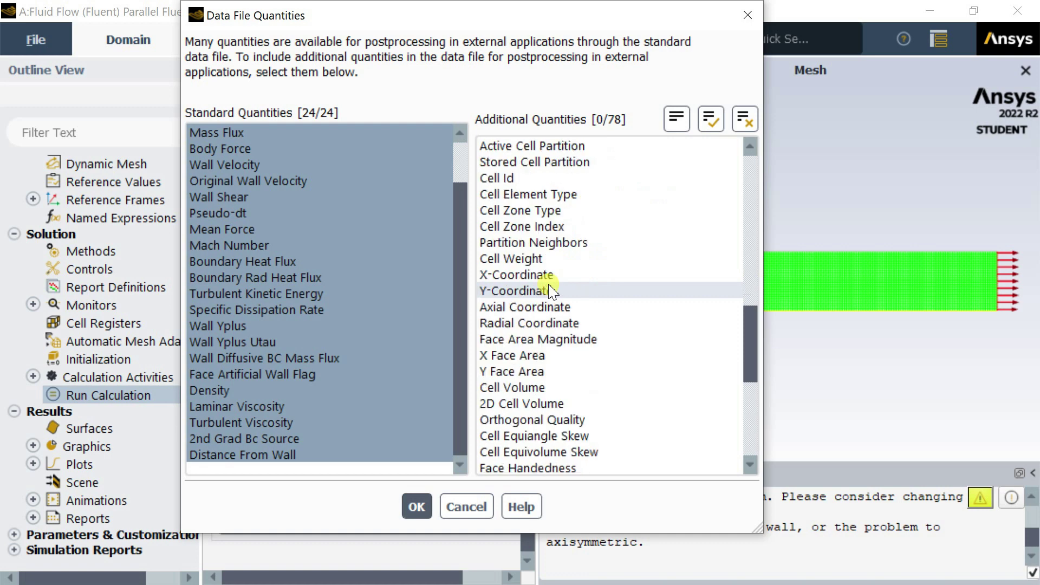
pyautogui.scroll(-1, 551, 291)
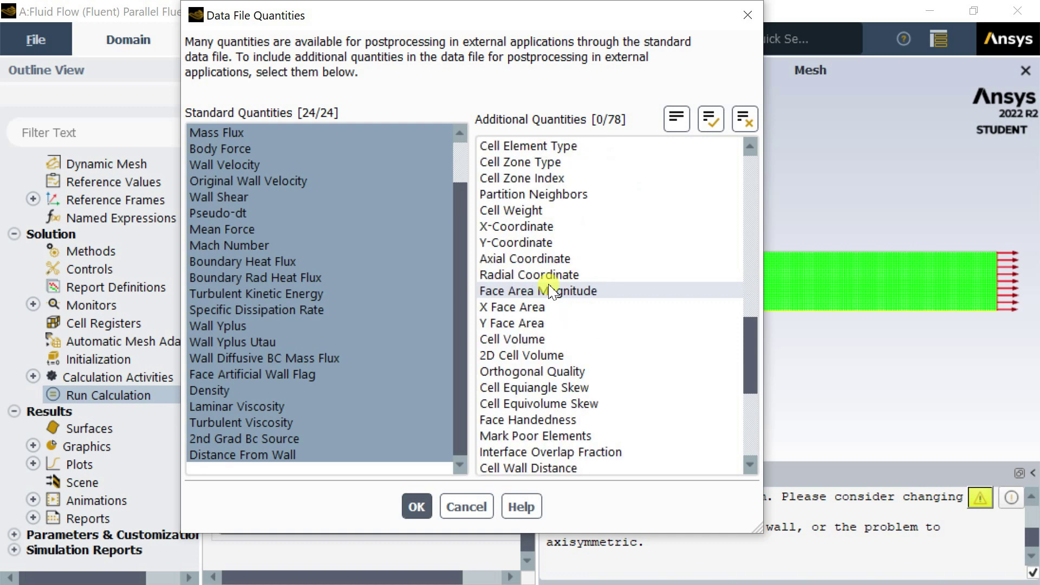
pyautogui.scroll(-2, 551, 290)
pyautogui.scroll(-2, 551, 291)
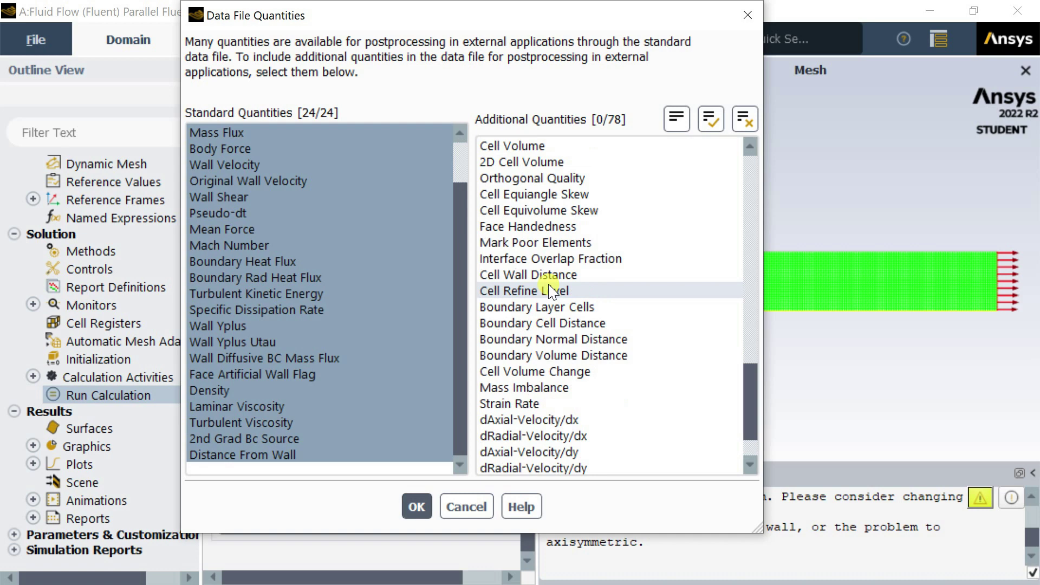
pyautogui.scroll(-2, 551, 291)
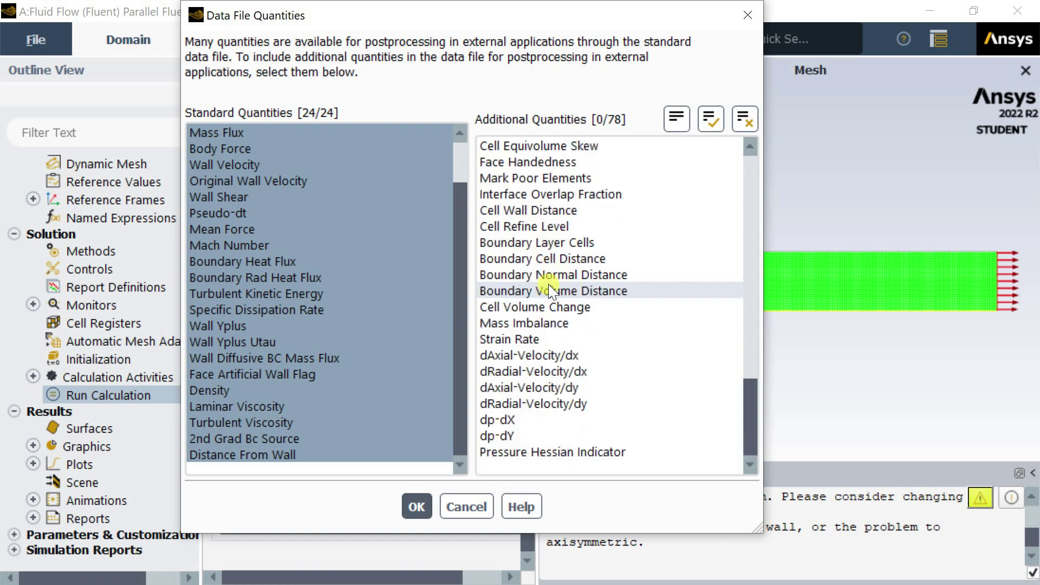
pyautogui.scroll(9, 551, 291)
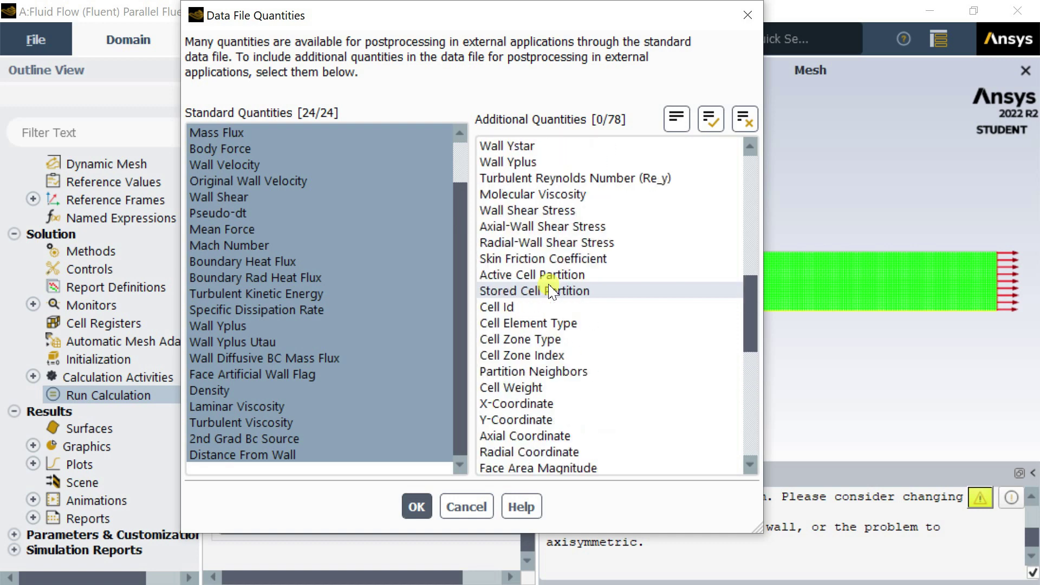
pyautogui.scroll(2, 551, 291)
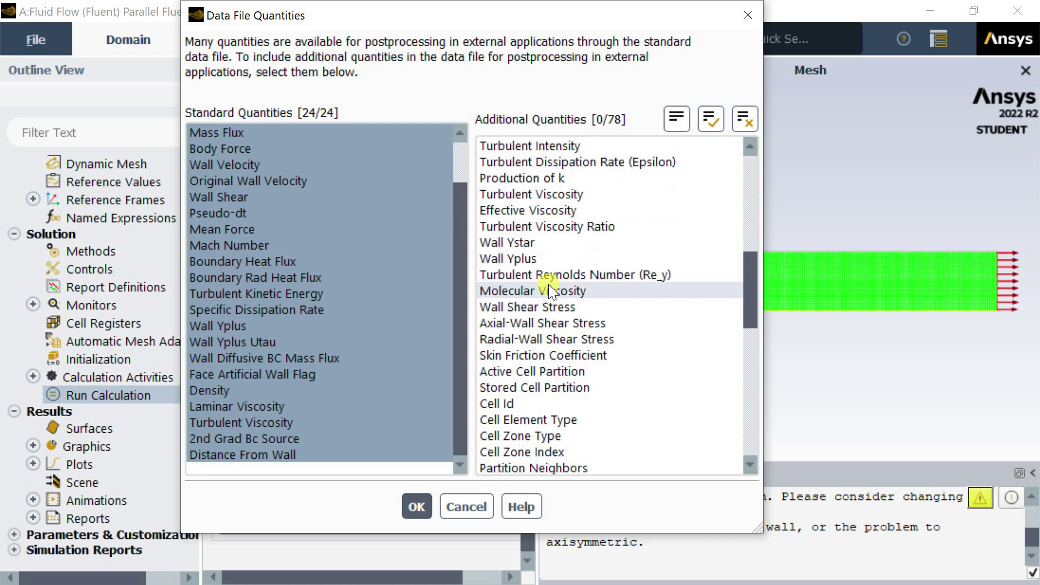
# Check Wall Ystar, Re_y, Radial Velocity, Axial Velocity and Stream Function as additional quantities.
pyautogui.click(484, 245)
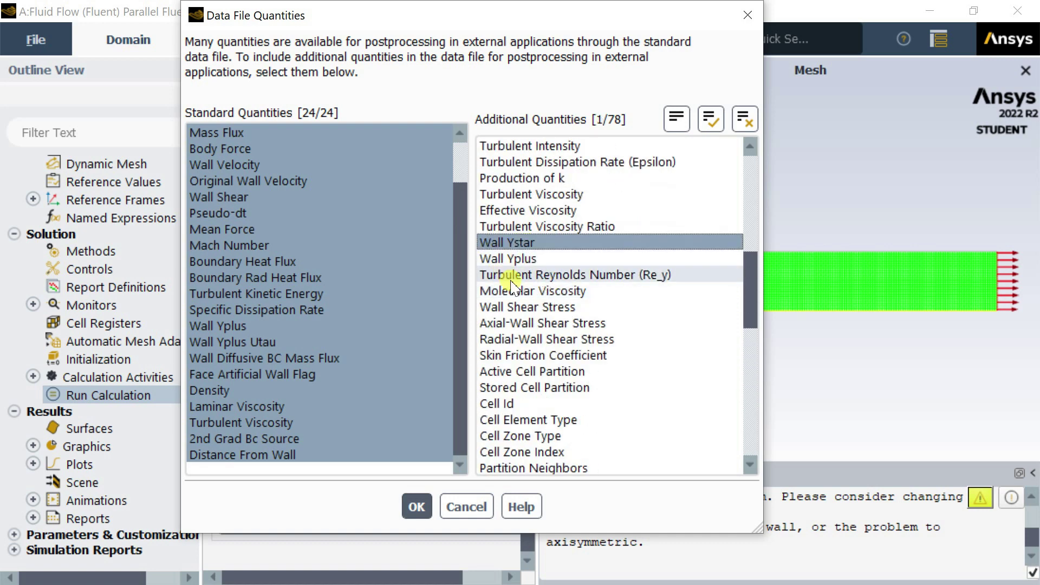
pyautogui.click(530, 277)
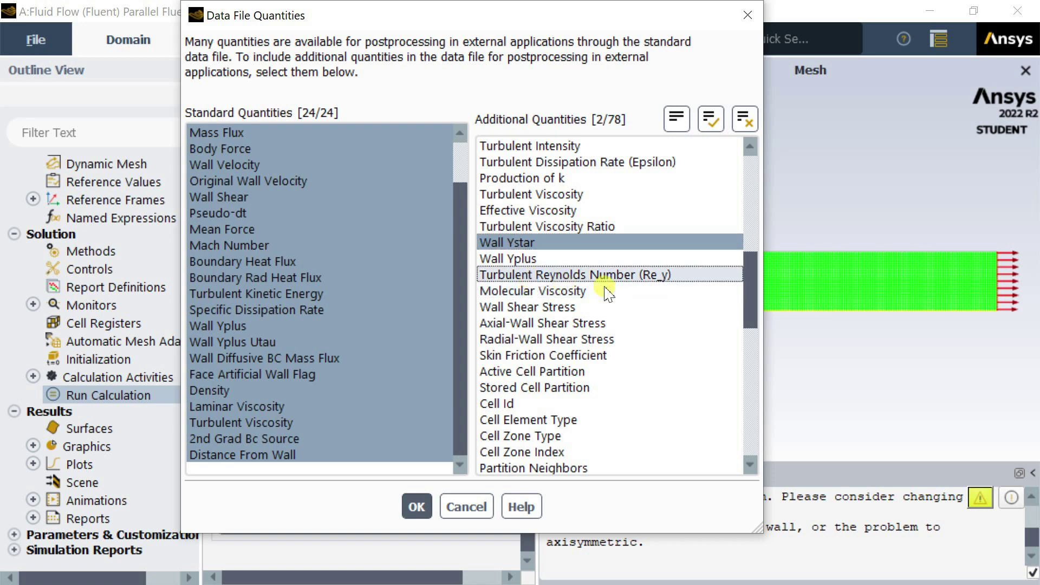
pyautogui.scroll(2, 623, 270)
pyautogui.scroll(2, 639, 271)
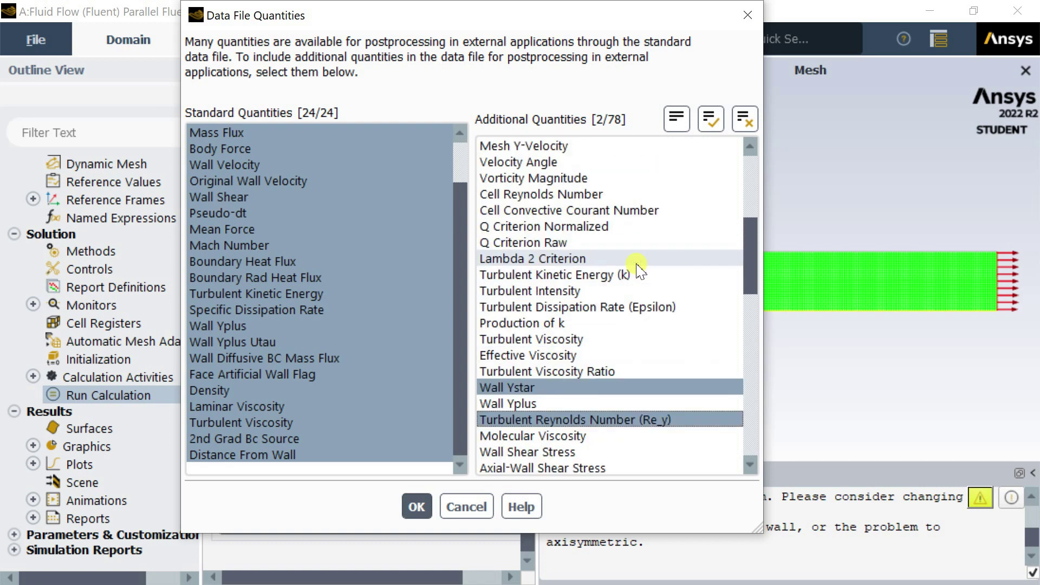
pyautogui.scroll(2, 639, 271)
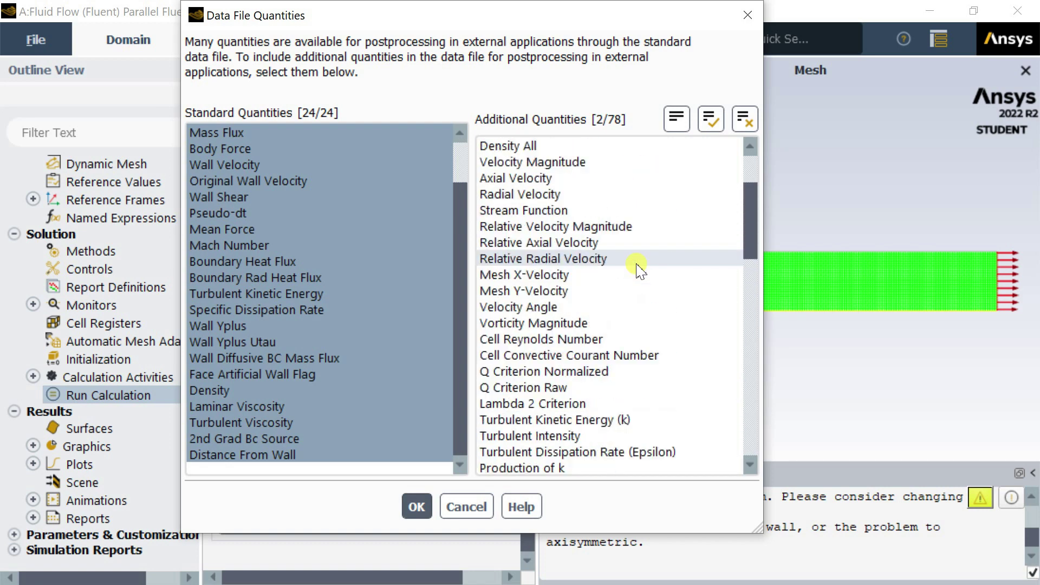
pyautogui.scroll(1, 636, 266)
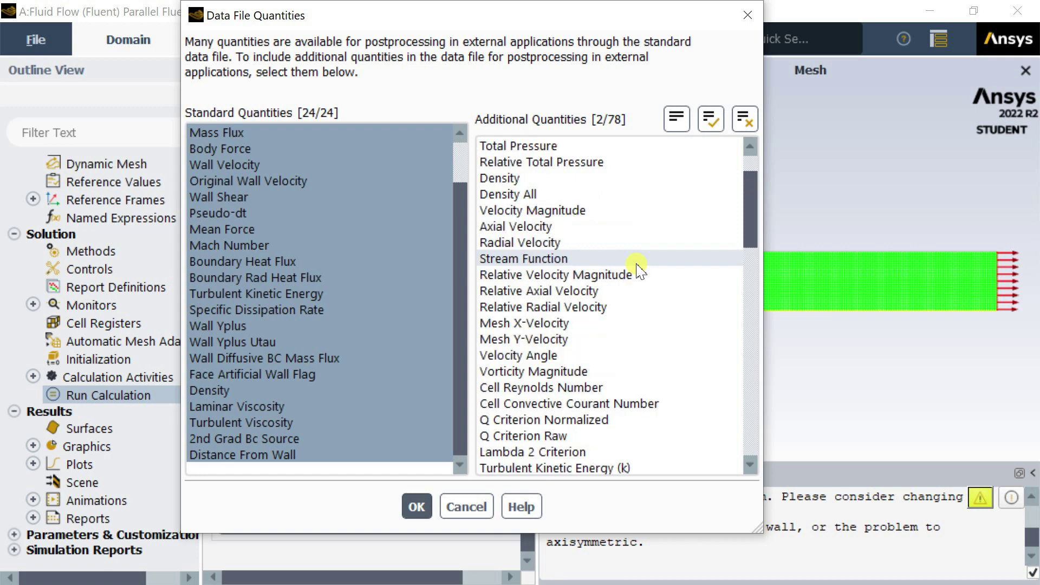
pyautogui.click(529, 239)
pyautogui.click(525, 228)
pyautogui.click(529, 260)
pyautogui.scroll(2, 531, 269)
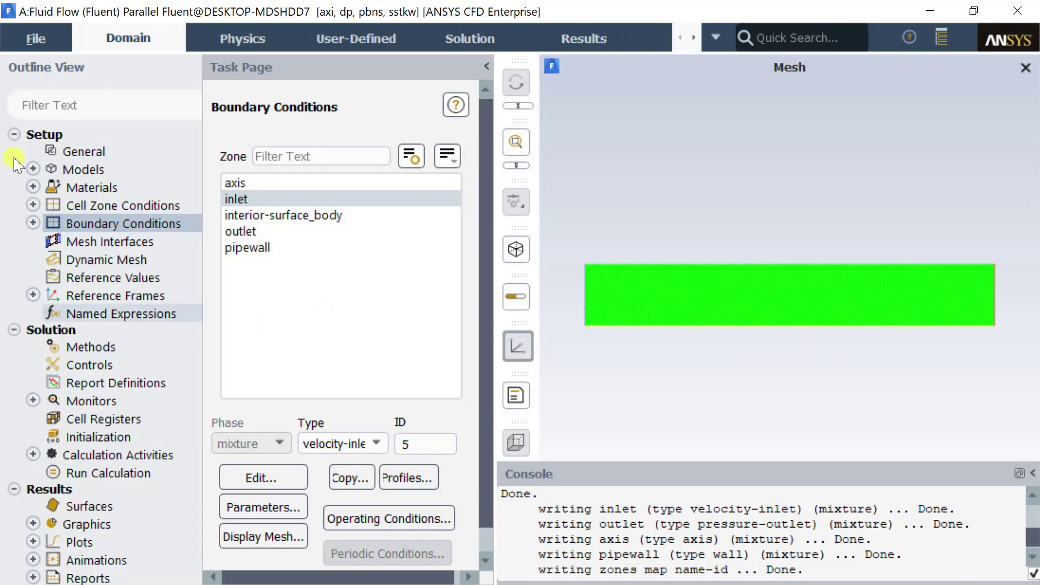
# Check the File menu for the greyed-out Data File Quantities command, then dismiss the menu.
pyautogui.click(22, 39)
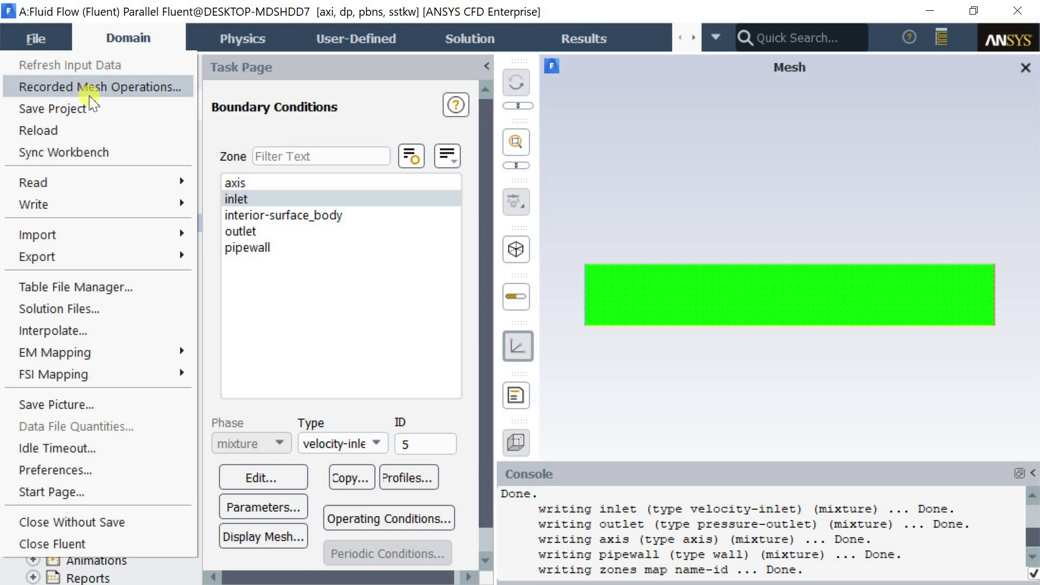
pyautogui.click(285, 295)
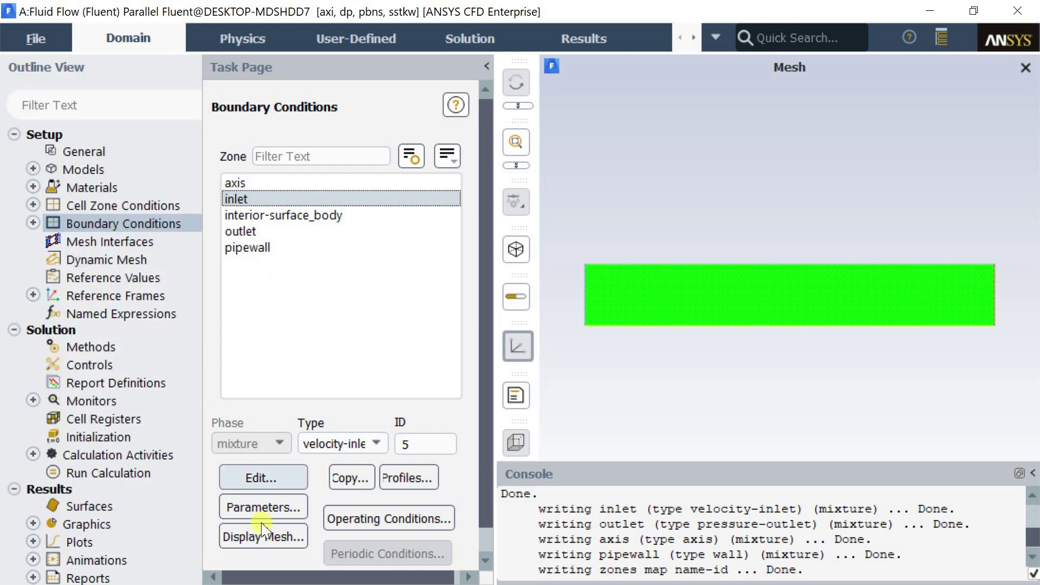
# Standard-initialize the solution from all zones (k 3.75e-07, specific dissipation 0.002567201).
pyautogui.click(134, 433)
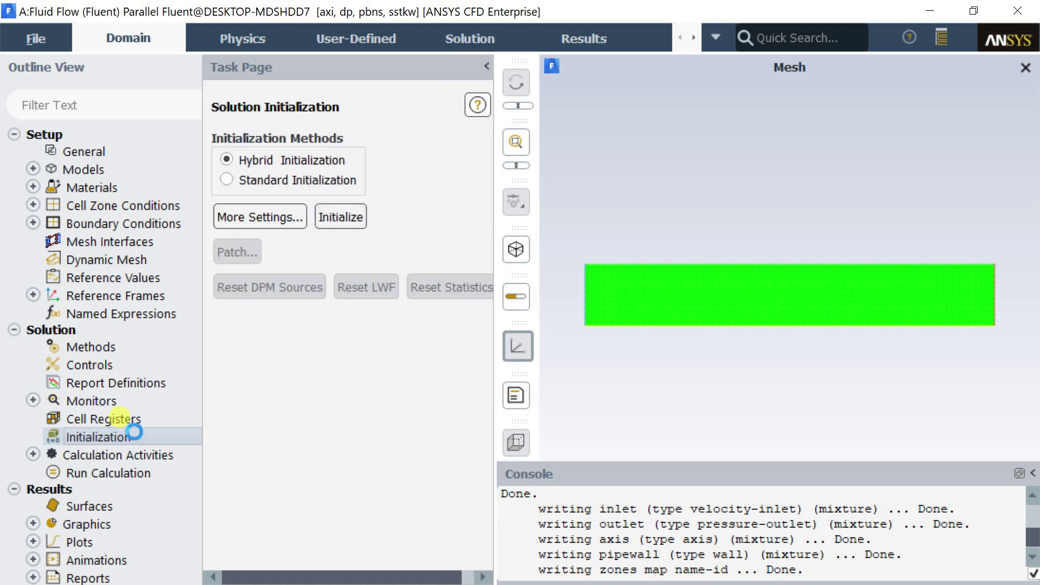
pyautogui.click(325, 180)
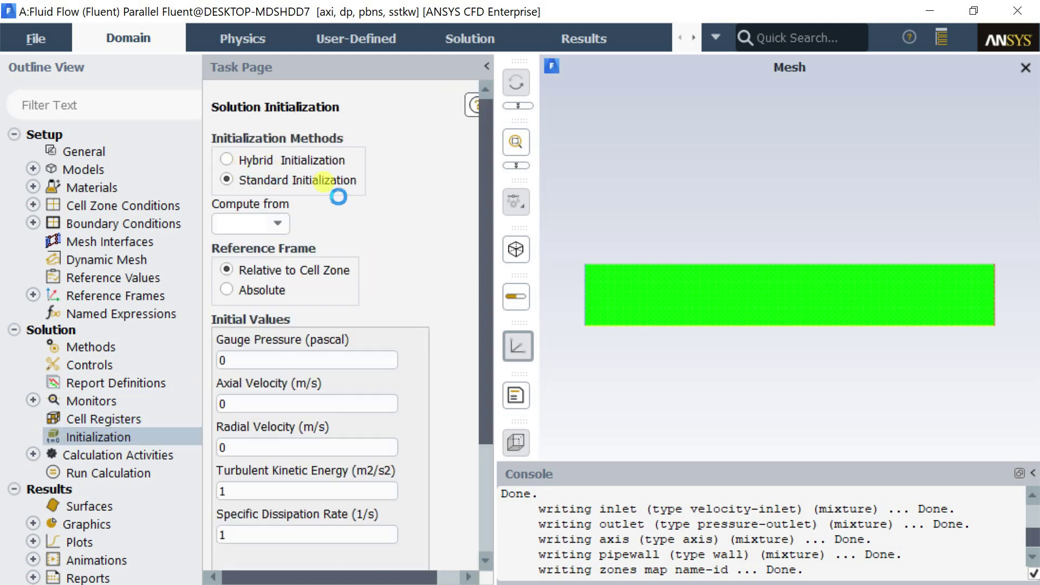
pyautogui.click(277, 223)
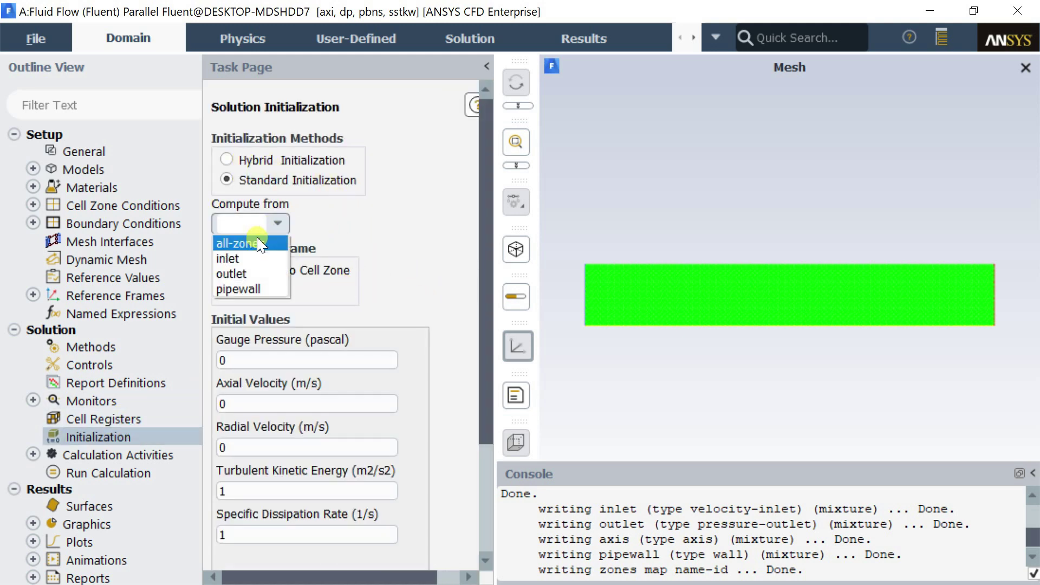
pyautogui.click(233, 239)
pyautogui.moveTo(483, 355); pyautogui.dragTo(487, 534)
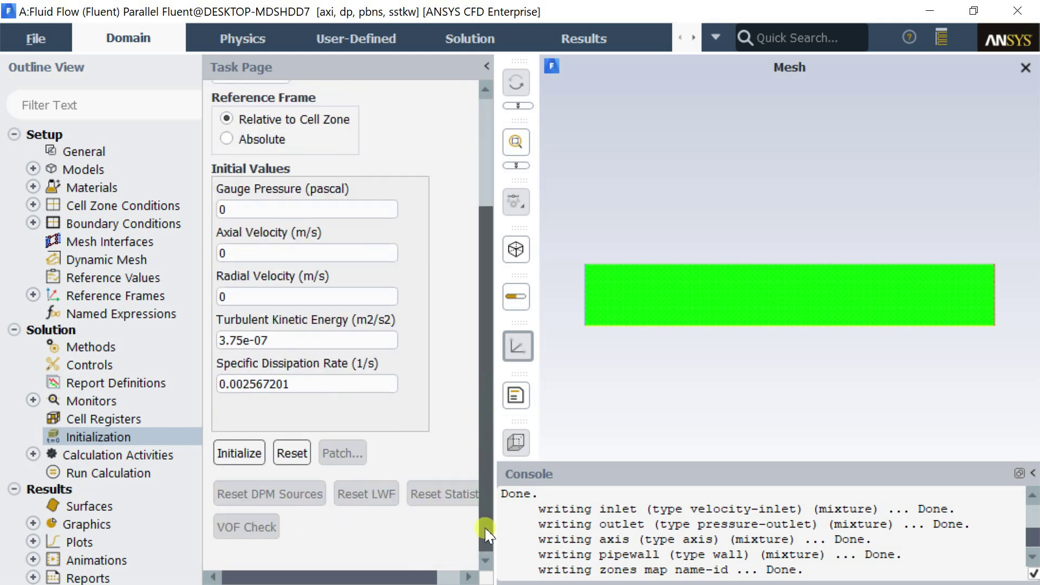
pyautogui.click(239, 451)
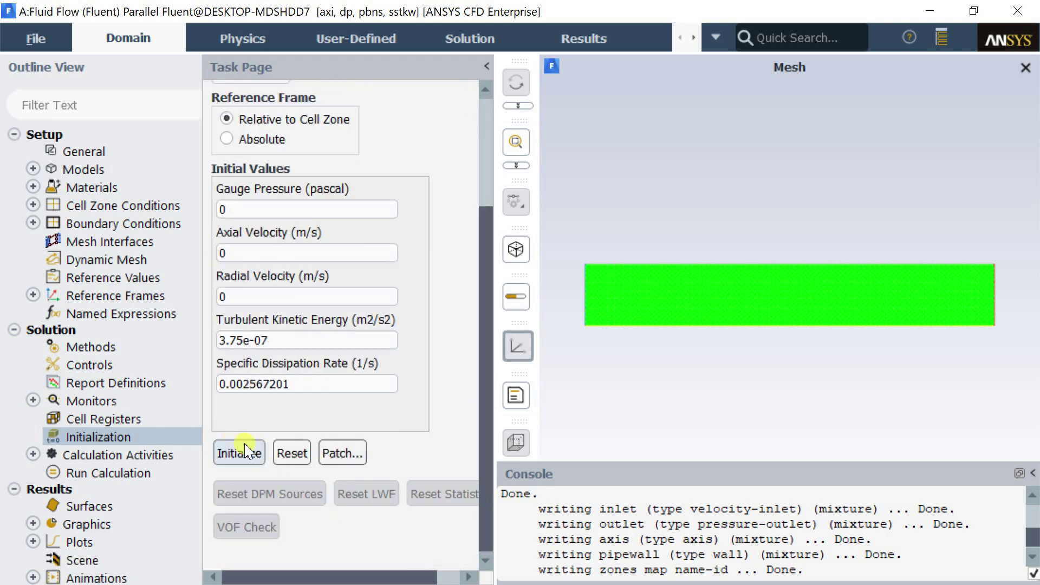
pyautogui.click(35, 38)
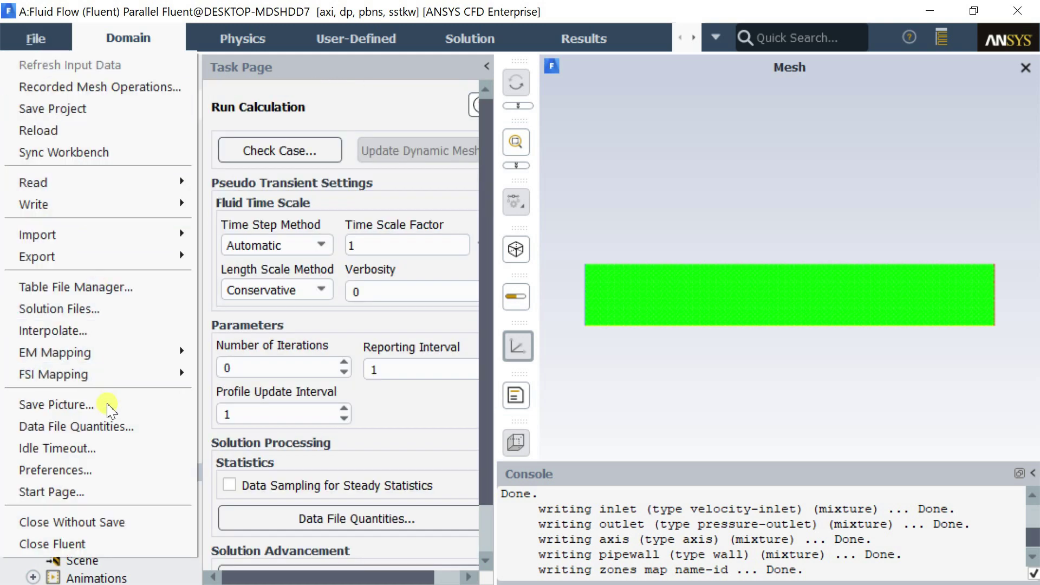
# View Data File Quantities from the File menu and from Run Calculation, closing both unchanged.
pyautogui.click(92, 431)
pyautogui.moveTo(726, 268); pyautogui.dragTo(733, 39)
pyautogui.click(760, 36)
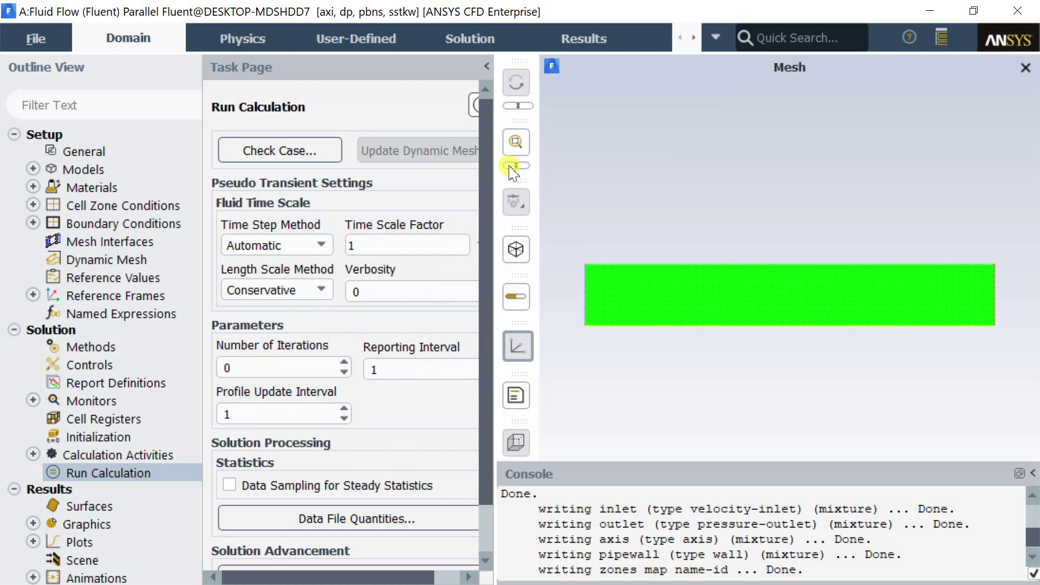
pyautogui.scroll(-2, 319, 488)
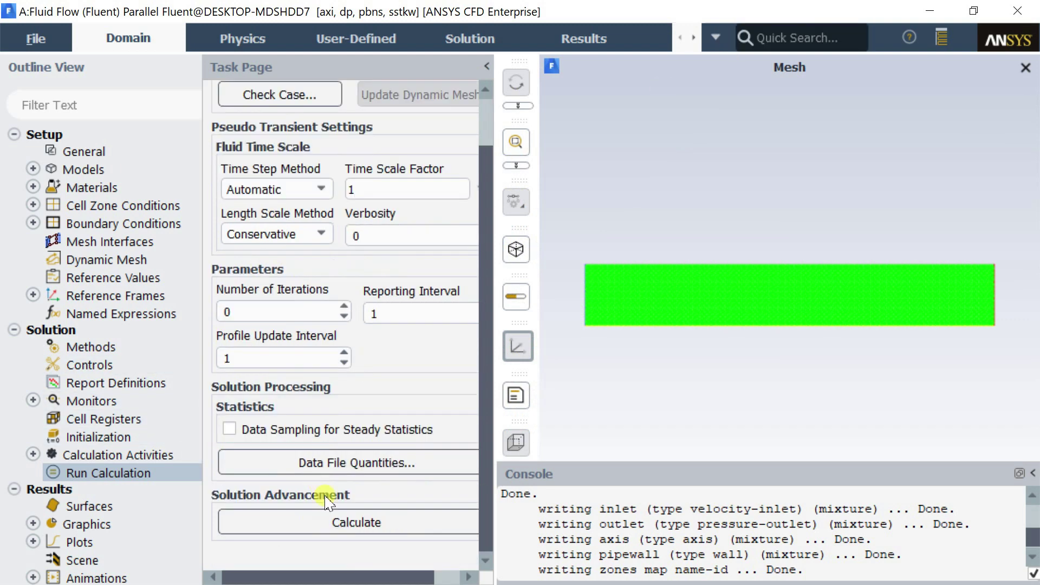
pyautogui.click(357, 479)
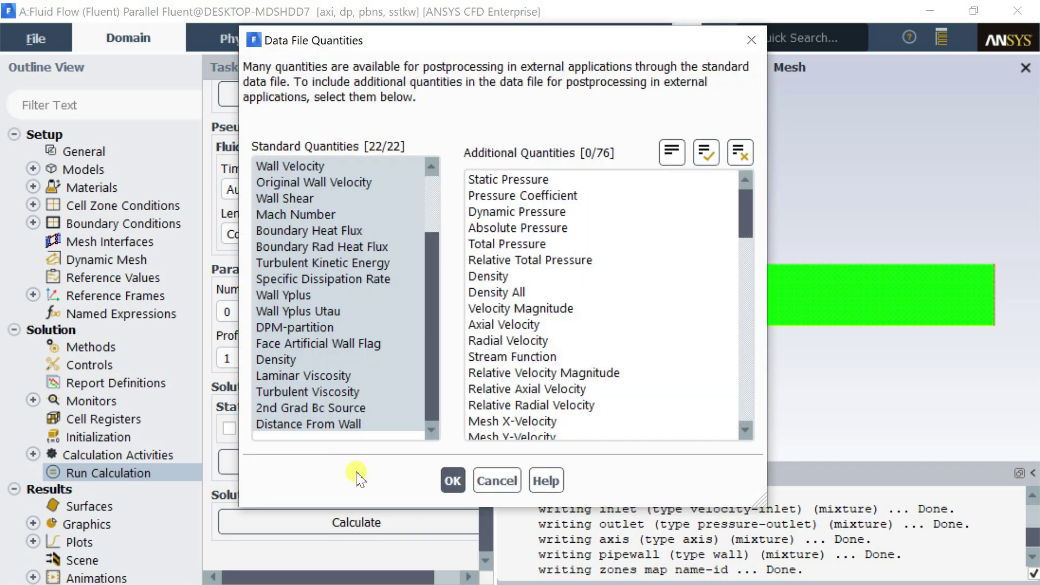
pyautogui.click(504, 481)
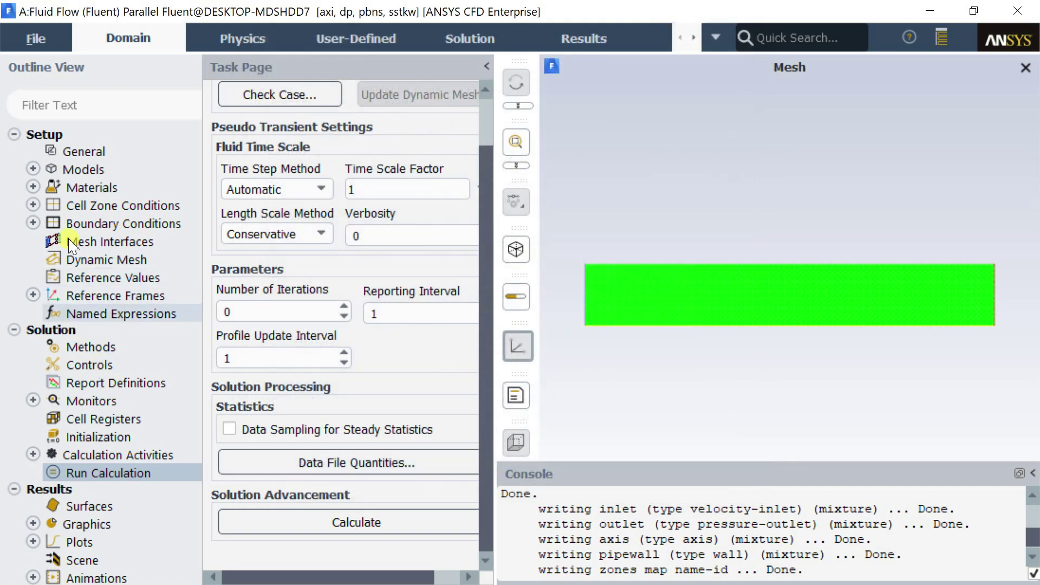
# Quit the older Fluent session, confirming the quit warning.
pyautogui.click(1014, 13)
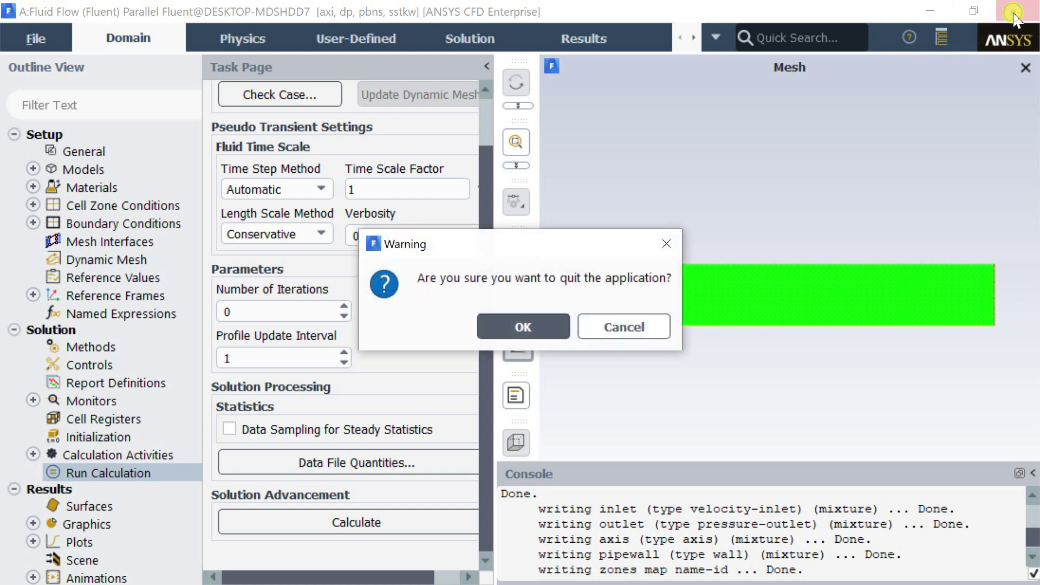
pyautogui.click(525, 323)
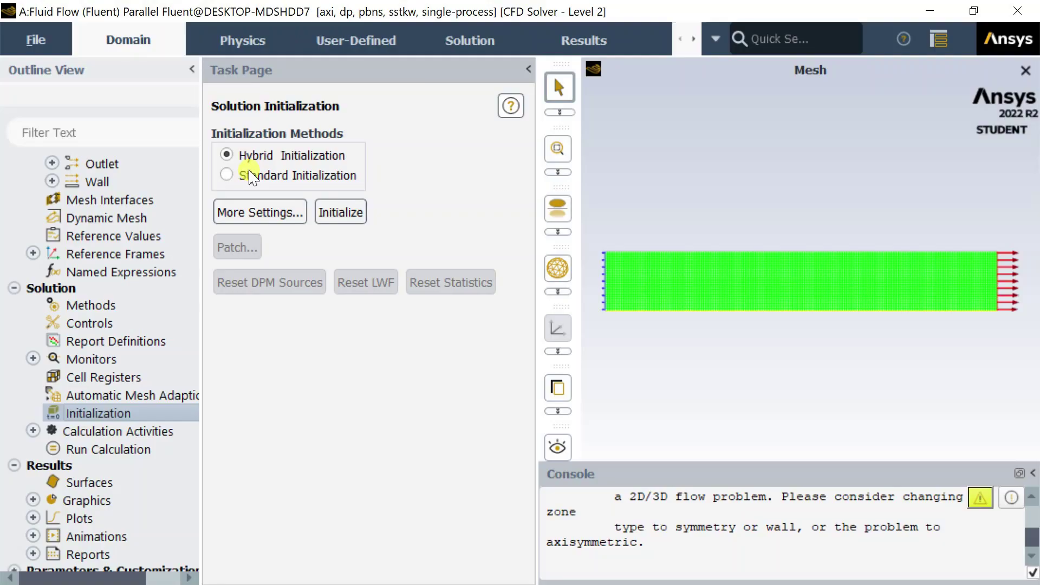
# Standard-initialize the solution with default values: zero gauge pressure and velocities, k 1, ω 1.
pyautogui.click(251, 176)
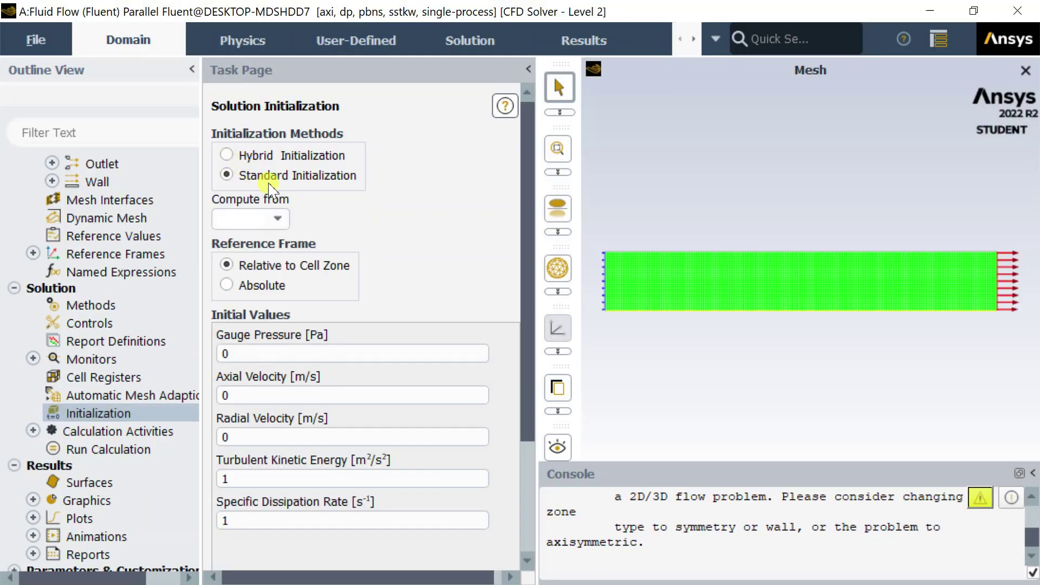
pyautogui.scroll(-3, 281, 362)
pyautogui.click(249, 454)
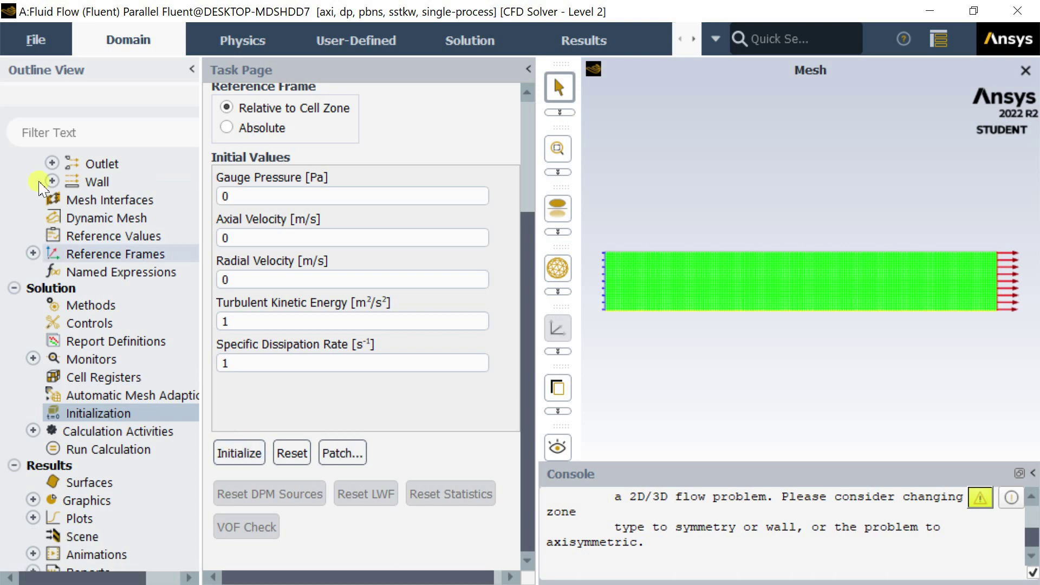
# Look over the File menu without choosing anything, then go to Run Calculation.
pyautogui.click(36, 40)
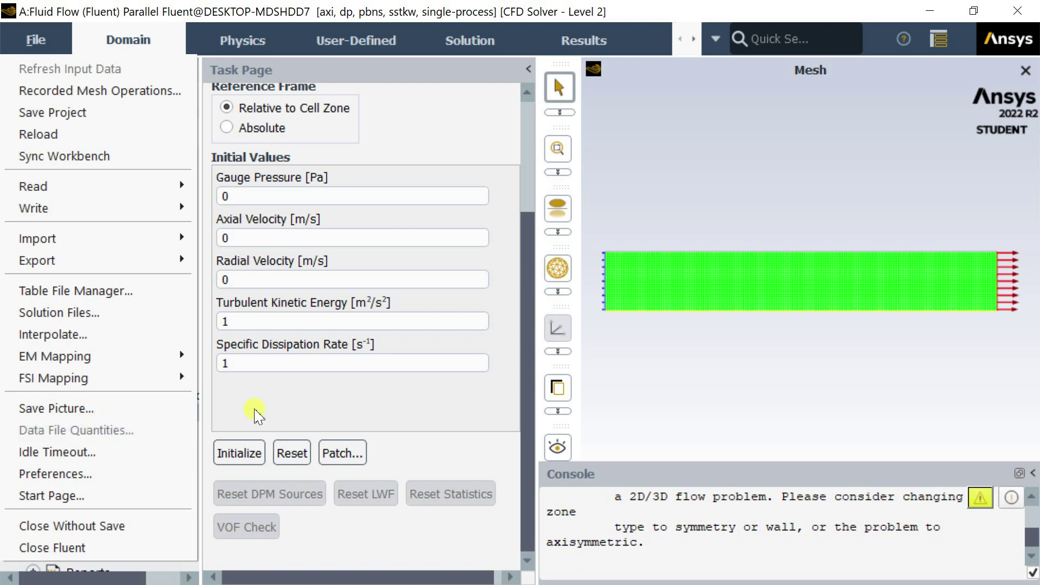
pyautogui.click(254, 414)
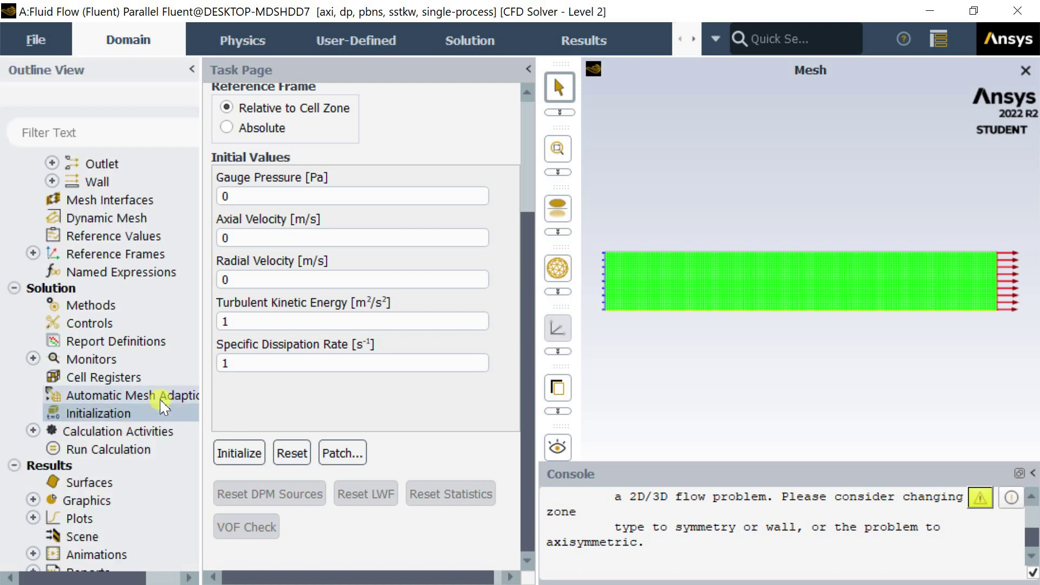
pyautogui.scroll(-1, 163, 401)
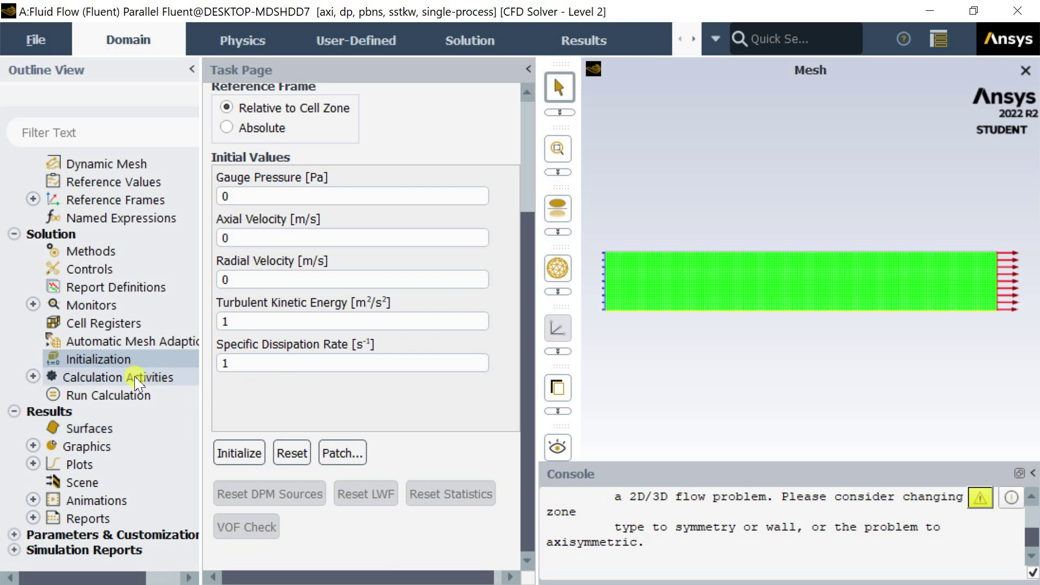
pyautogui.click(118, 398)
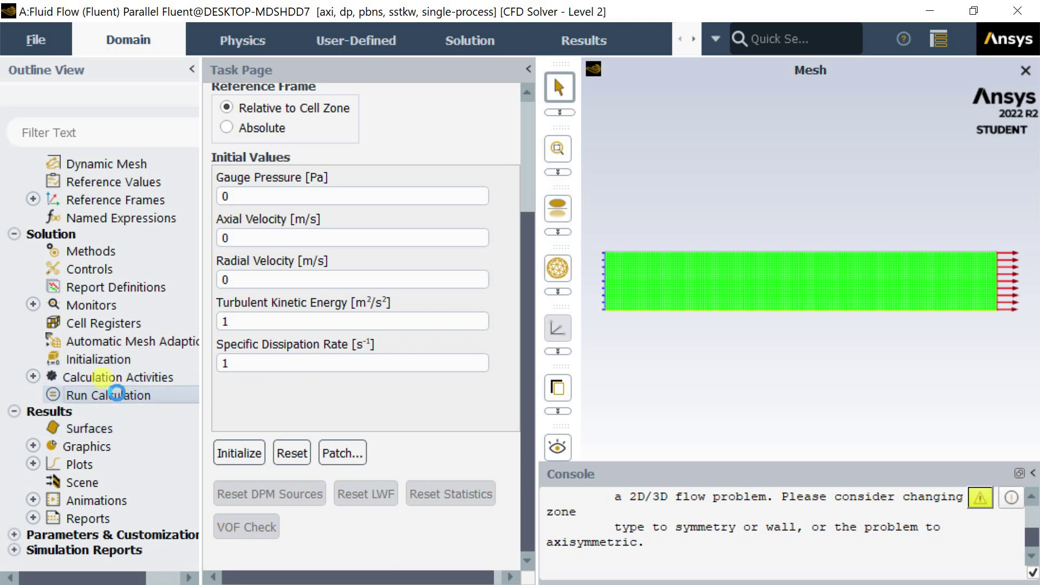
# Open Data File Quantities from Run Calculation and scroll its 78 additional quantities, none selected.
pyautogui.scroll(-1, 430, 430)
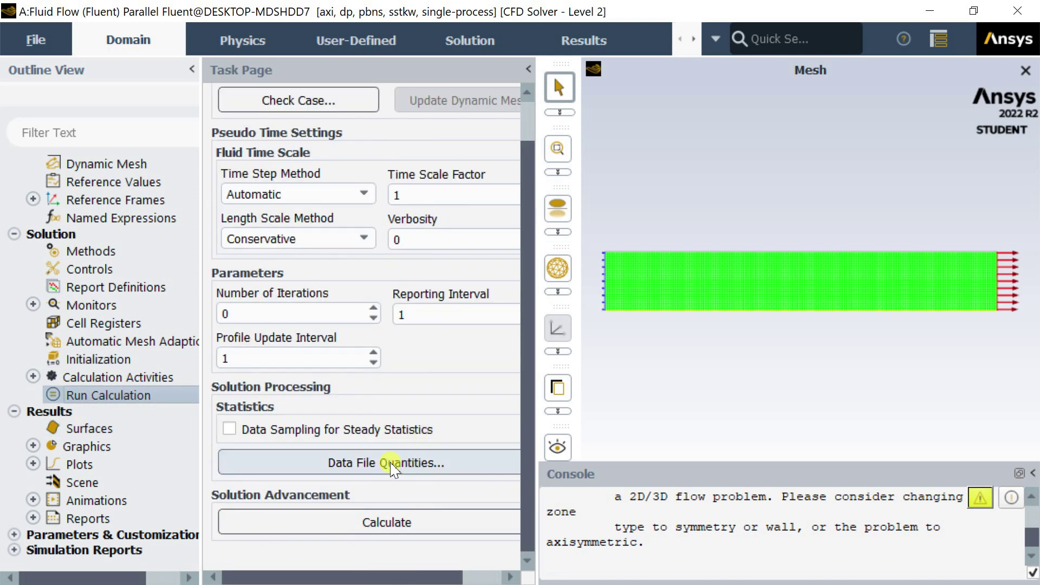
pyautogui.click(392, 463)
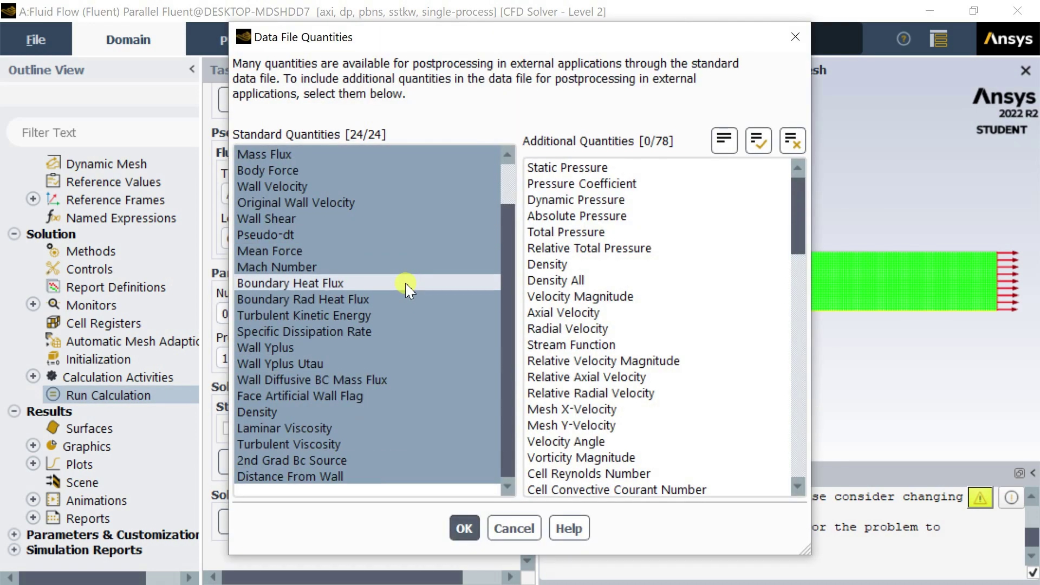
pyautogui.moveTo(382, 37); pyautogui.dragTo(334, 15)
pyautogui.scroll(-5, 558, 309)
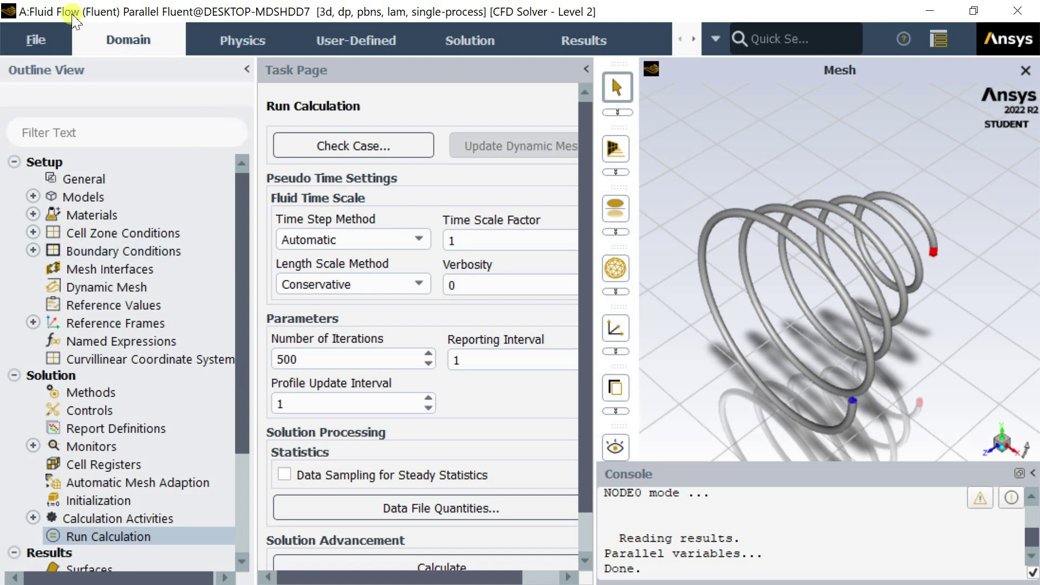
# Change the Default Format for I/O preference from CFF to Legacy.
pyautogui.click(23, 42)
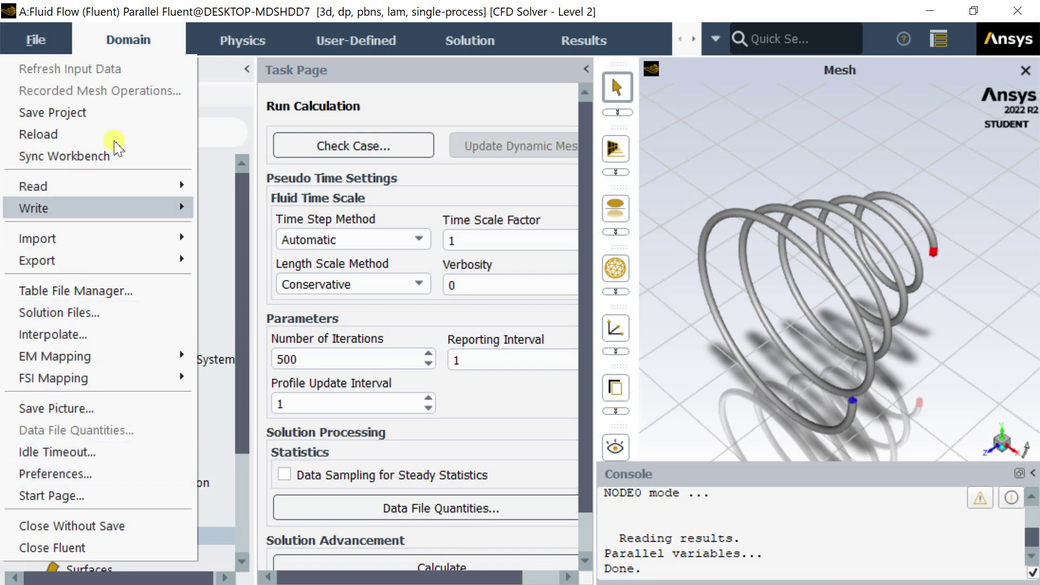
pyautogui.click(81, 476)
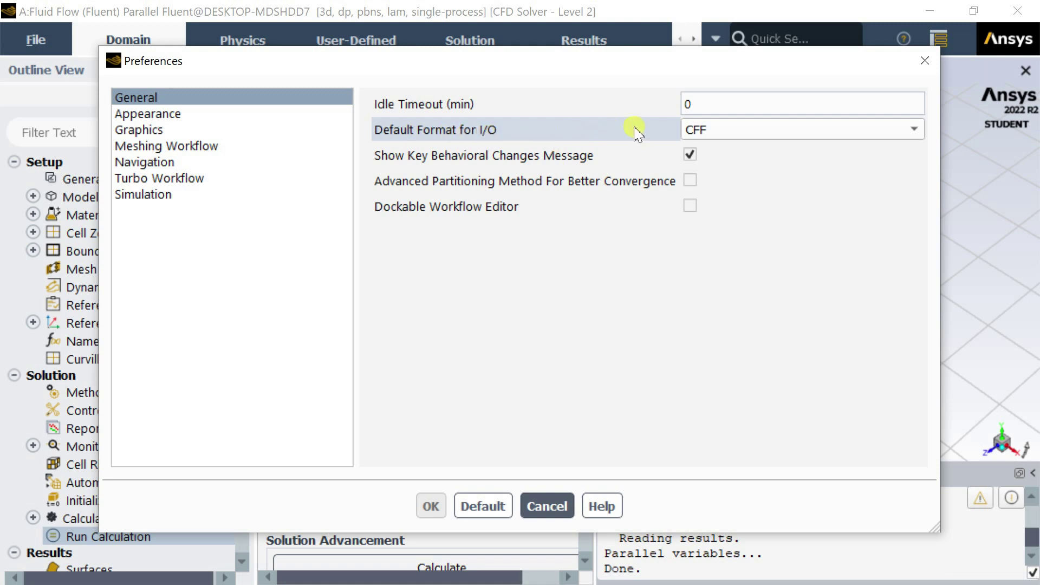
pyautogui.click(718, 131)
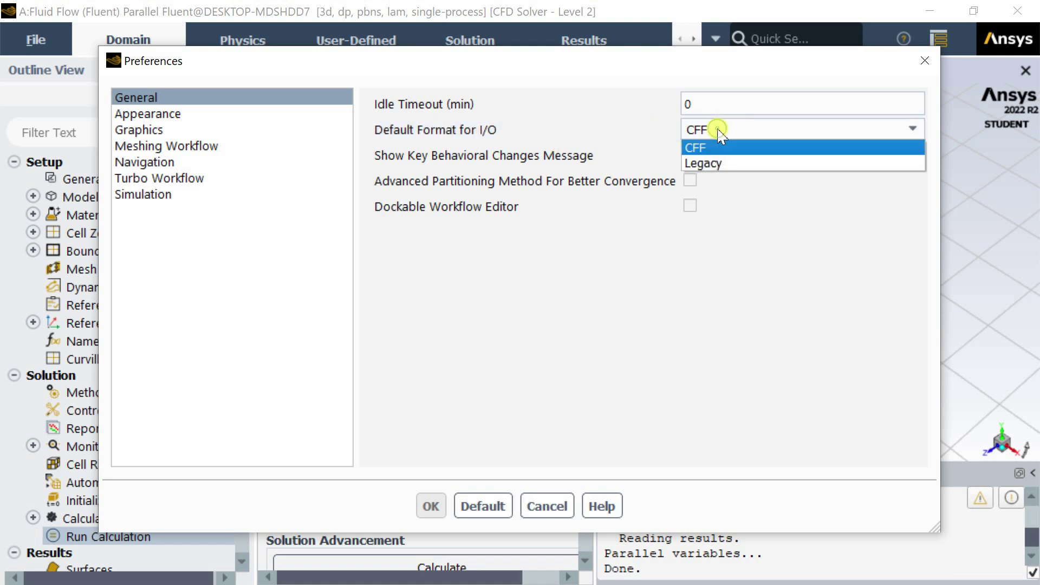
pyautogui.click(720, 163)
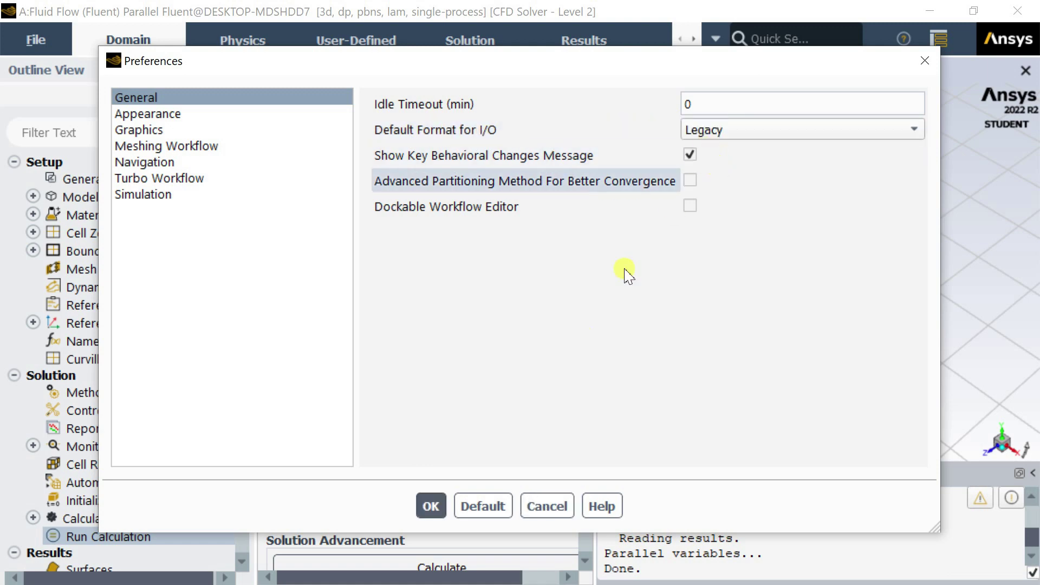
pyautogui.click(431, 507)
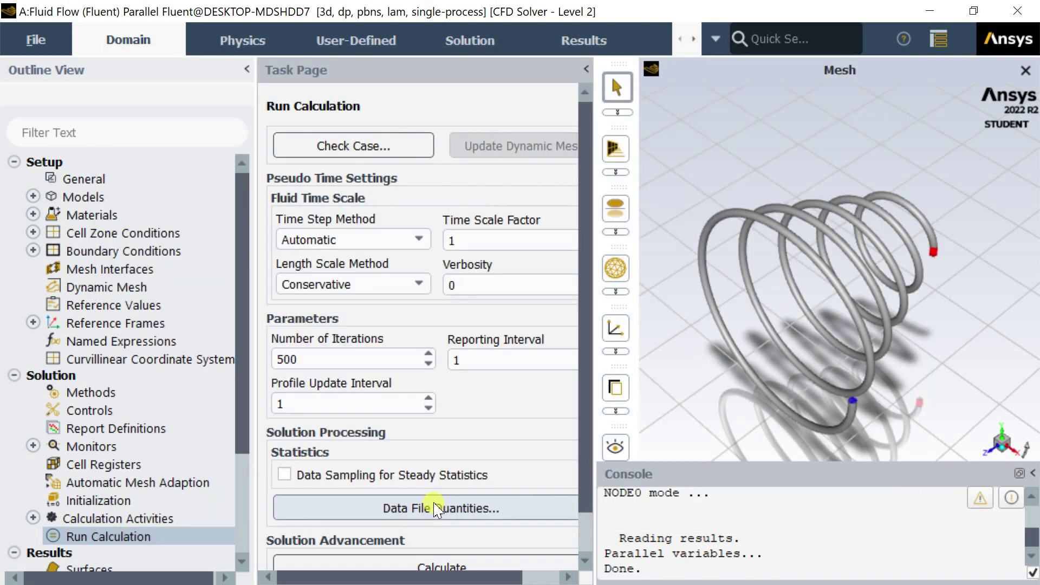